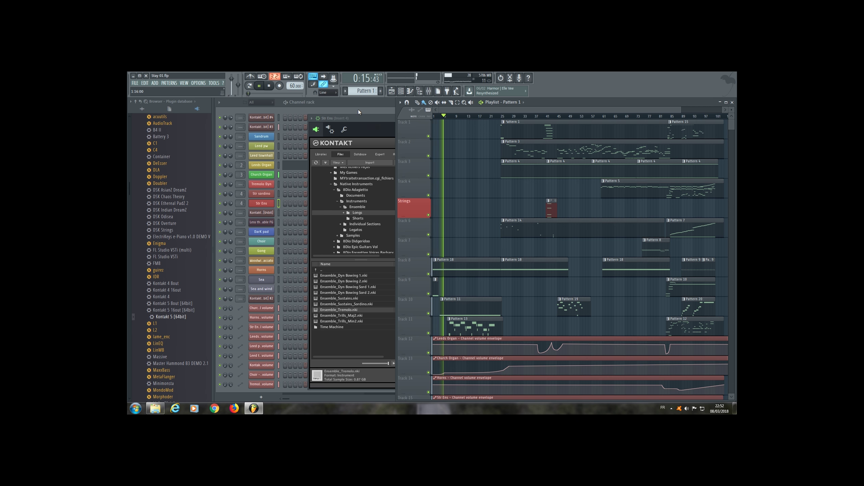
Open the instruments on the Kontakt 5 #3 and Church Organ channels to view their loaded patches
{"action": "left_click", "coordinate": [264, 128]}
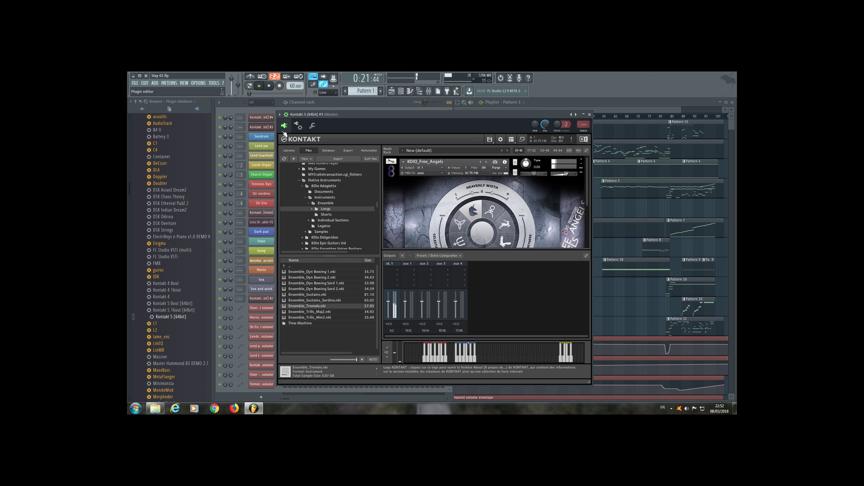
{"action": "left_click", "coordinate": [242, 112]}
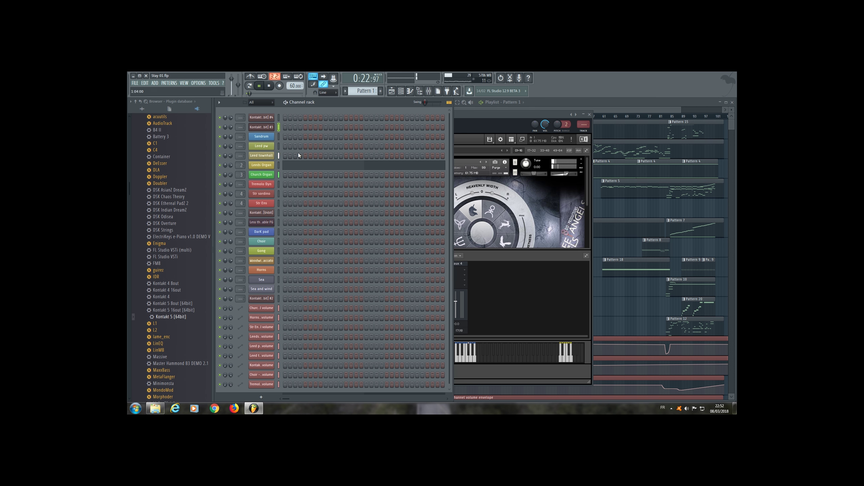
{"action": "left_click", "coordinate": [258, 175]}
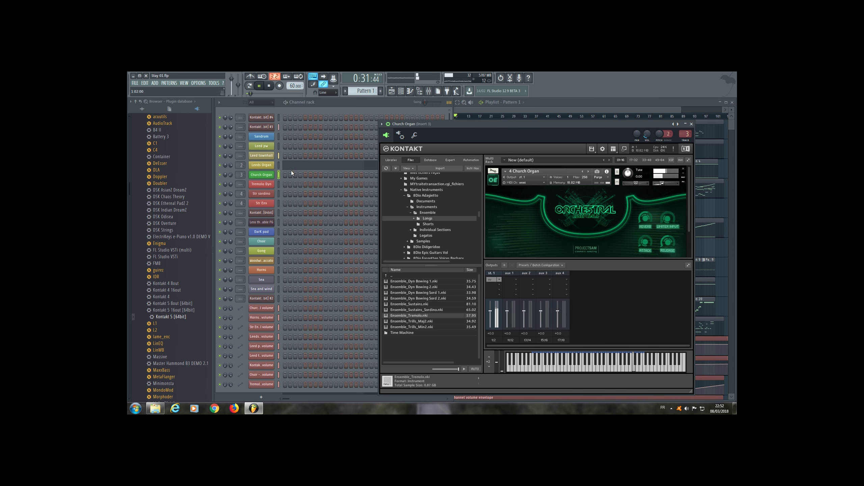
Inspect the Leed townhall channel's organ presets and its Convolution and Reverb output effects, then return to the playlist
{"action": "left_click", "coordinate": [262, 155]}
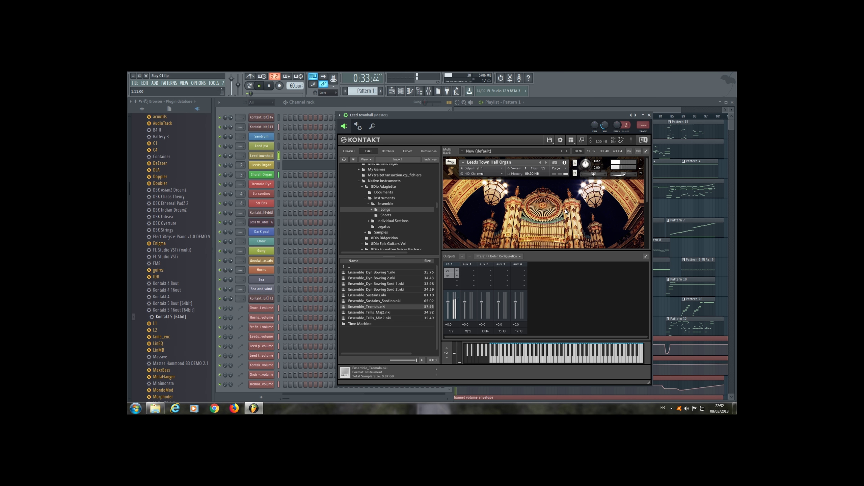
{"action": "left_click_drag", "start_coordinate": [648, 192], "coordinate": [647, 231]}
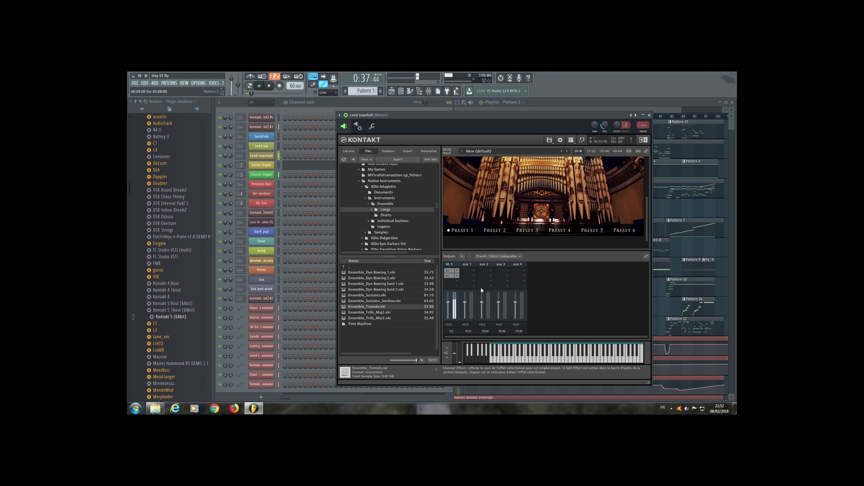
{"action": "left_click", "coordinate": [449, 270]}
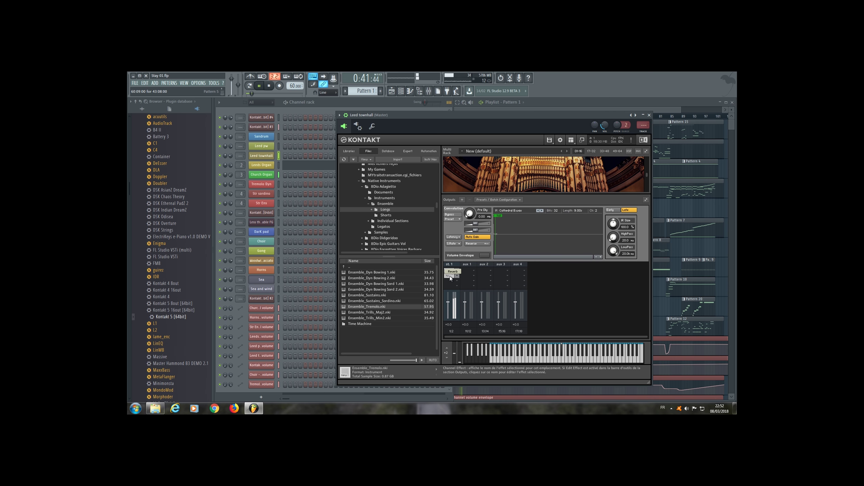
{"action": "left_click", "coordinate": [450, 276]}
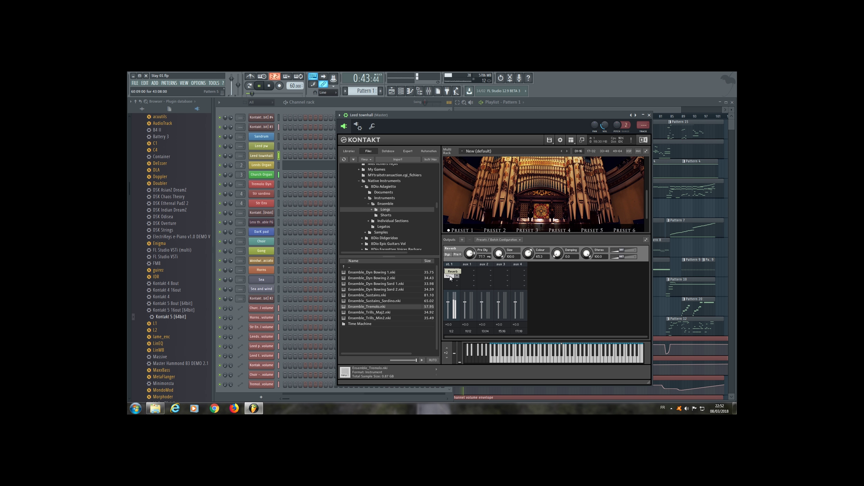
{"action": "left_click", "coordinate": [449, 275]}
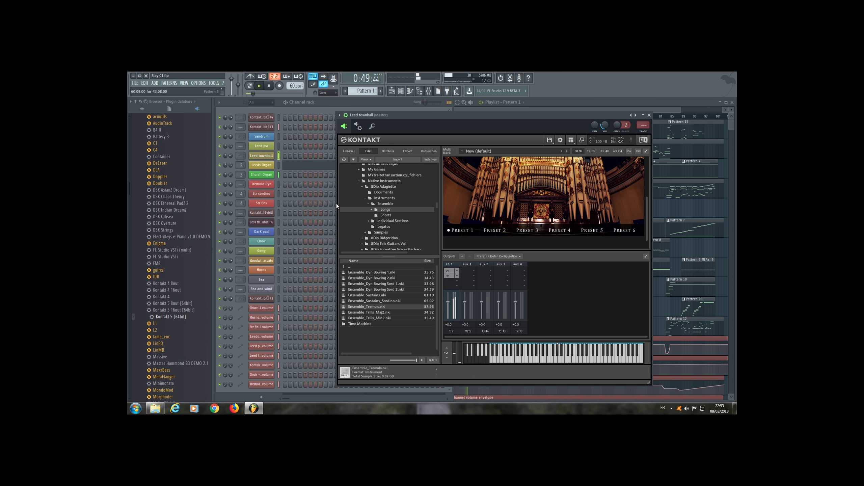
{"action": "left_click", "coordinate": [664, 107]}
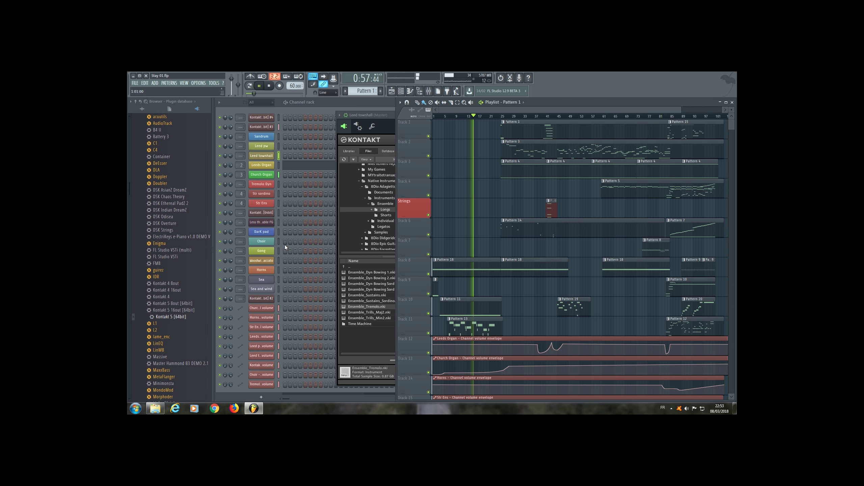
View the instrument loaded on the Sandrum channel and bring the playlist back to the front
{"action": "scroll", "coordinate": [283, 243], "scroll_direction": "down", "scroll_amount": 1}
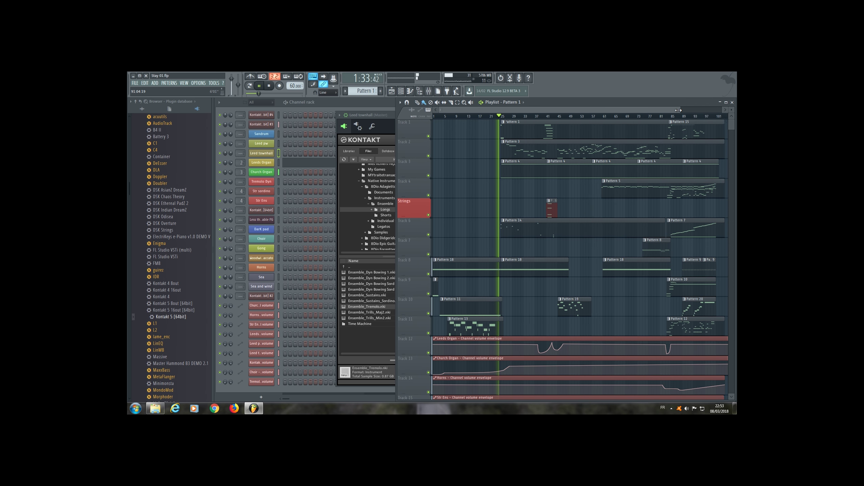
{"action": "scroll", "coordinate": [567, 189], "scroll_direction": "up", "scroll_amount": 2}
{"action": "left_click", "coordinate": [270, 135]}
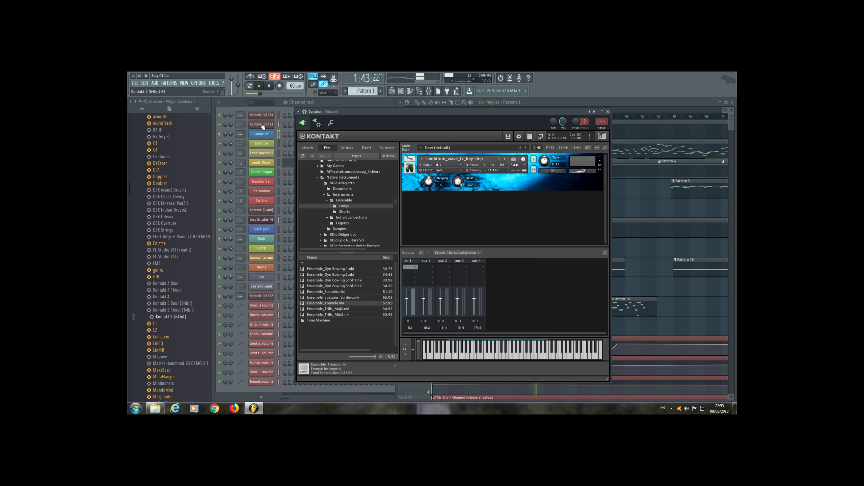
{"action": "left_click", "coordinate": [619, 103]}
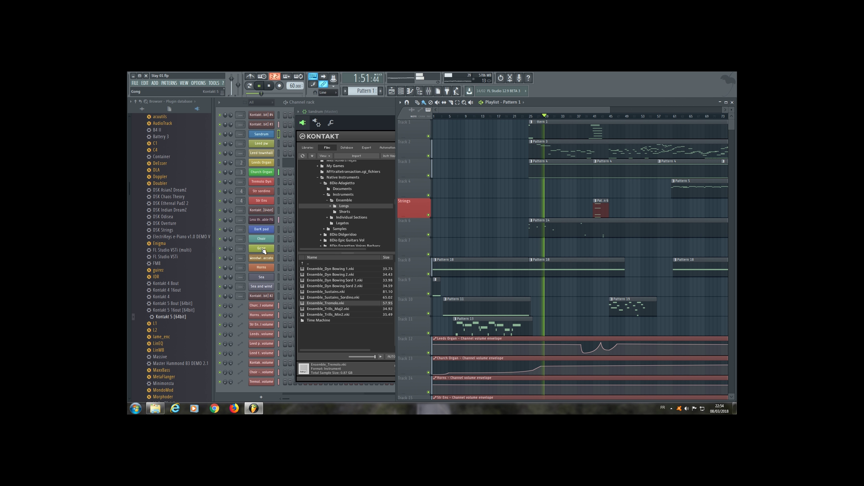
View the synth settings of the Less than Stable FG channel and return to the playlist
{"action": "left_click", "coordinate": [261, 220]}
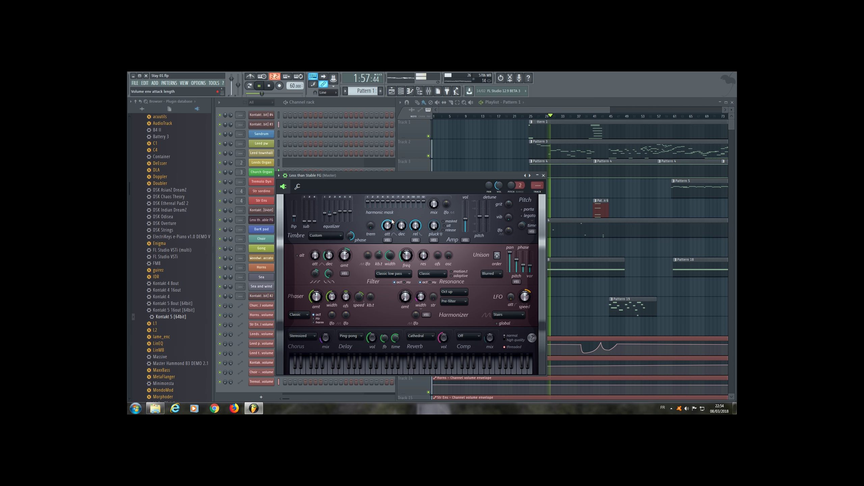
{"action": "left_click", "coordinate": [360, 102]}
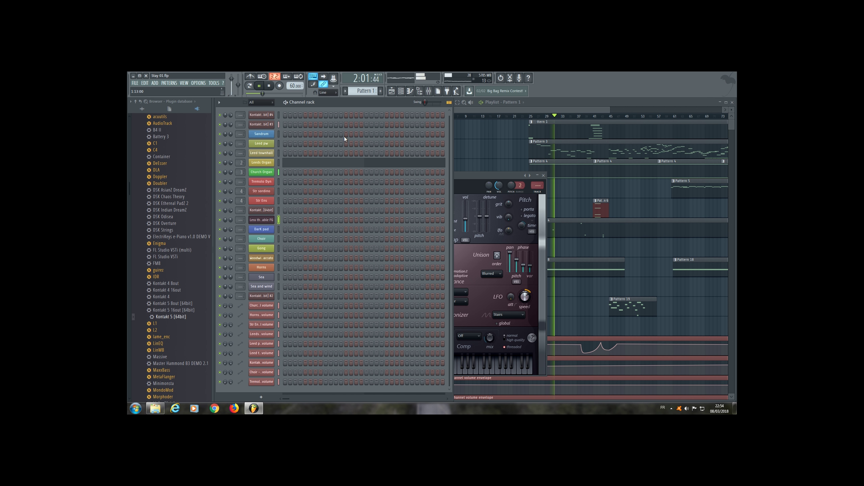
{"action": "left_click", "coordinate": [555, 111]}
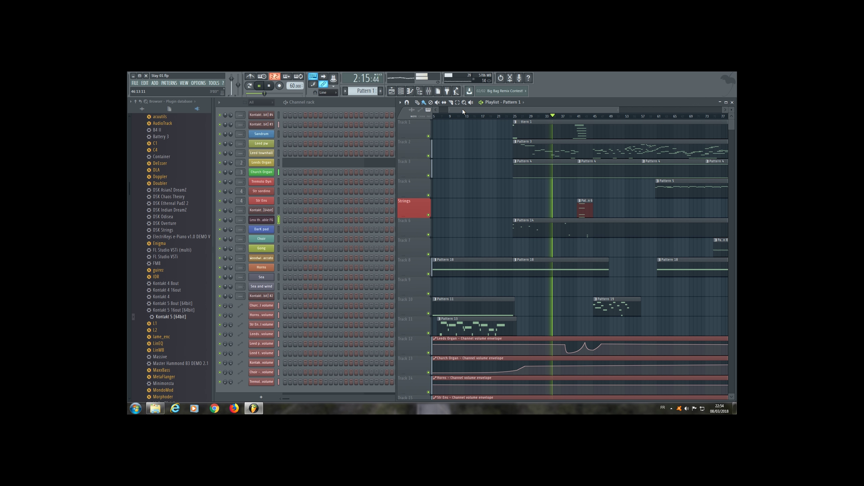
Examine the middle of the playlist arrangement, from the pattern clips down to the channel volume envelopes
{"action": "left_click_drag", "start_coordinate": [460, 109], "coordinate": [510, 112]}
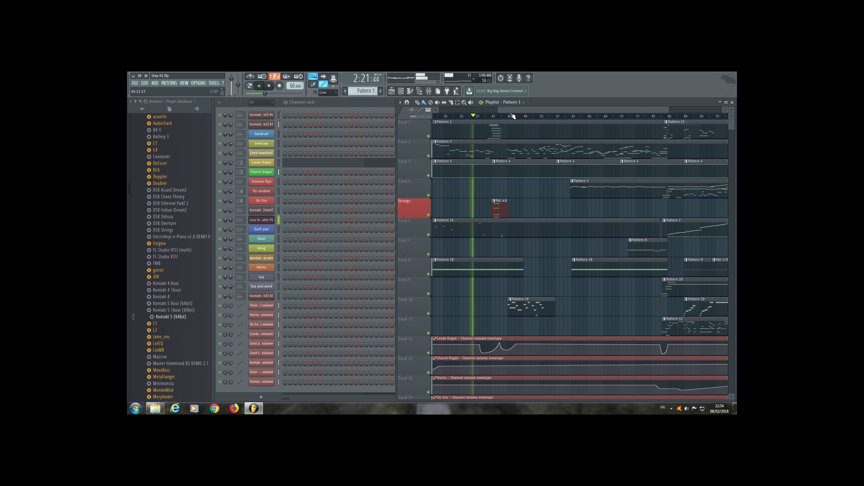
{"action": "scroll", "coordinate": [562, 159], "scroll_direction": "down", "scroll_amount": 1}
{"action": "scroll", "coordinate": [562, 159], "scroll_direction": "down", "scroll_amount": 1}
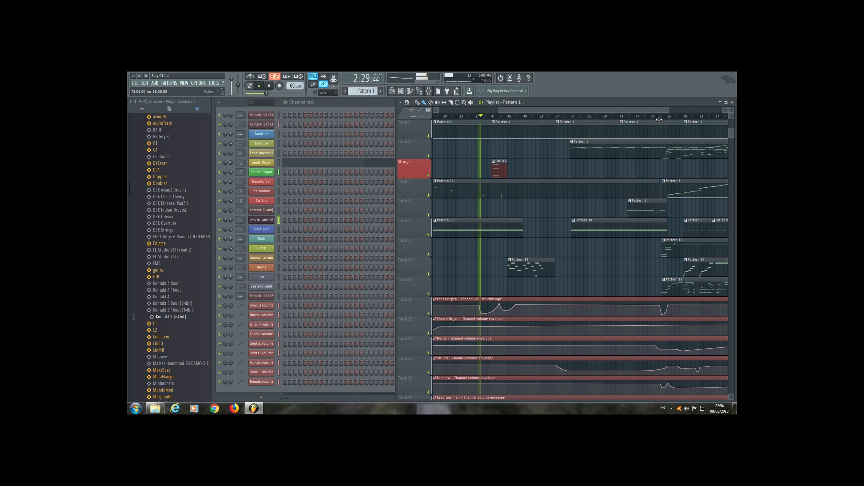
{"action": "left_click_drag", "start_coordinate": [668, 110], "coordinate": [601, 117]}
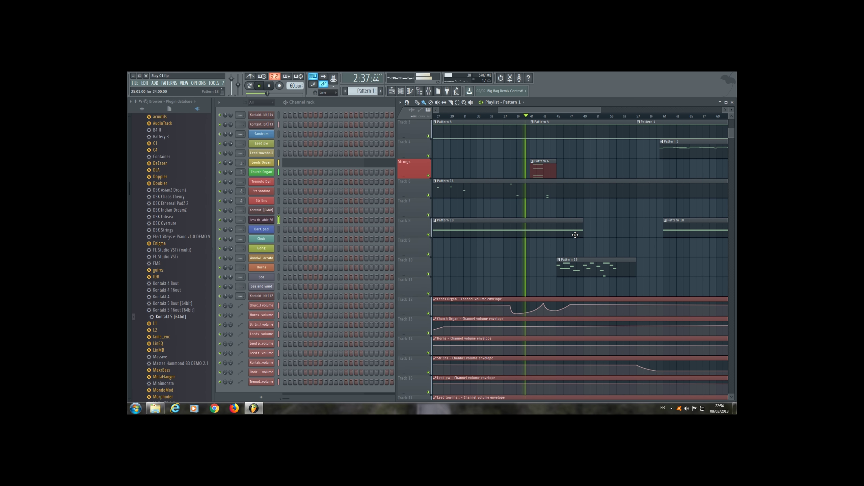
{"action": "scroll", "coordinate": [643, 251], "scroll_direction": "up", "scroll_amount": 2}
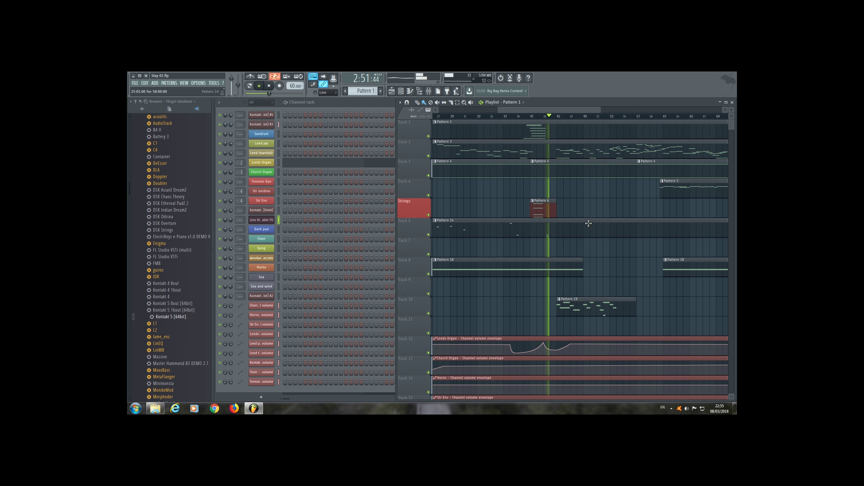
{"action": "left_click_drag", "start_coordinate": [562, 111], "coordinate": [594, 111]}
{"action": "scroll", "coordinate": [627, 189], "scroll_direction": "down", "scroll_amount": 2}
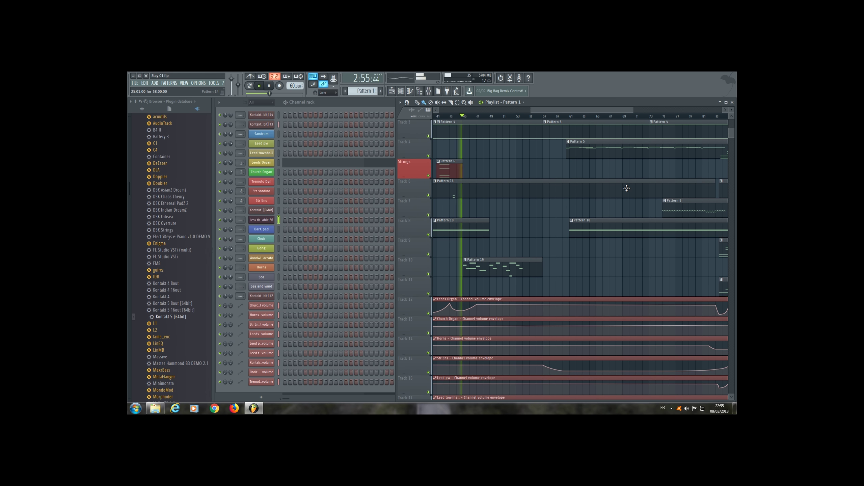
{"action": "scroll", "coordinate": [627, 189], "scroll_direction": "up", "scroll_amount": 2}
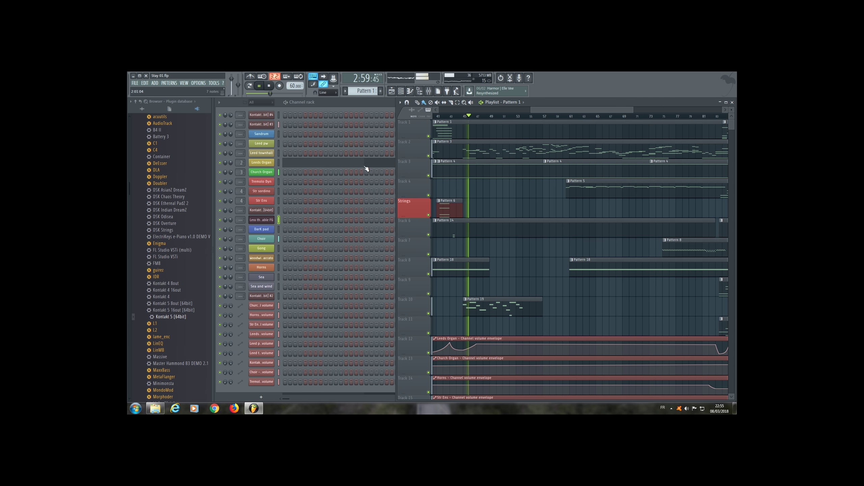
Inspect the Lumina choir patch loaded on the Choir channel, then close its plugin window
{"action": "left_click", "coordinate": [262, 238]}
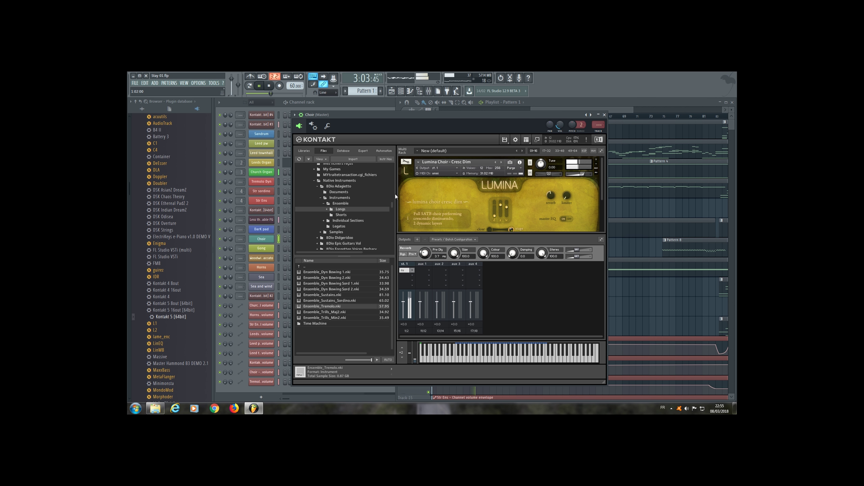
{"action": "left_click_drag", "start_coordinate": [602, 186], "coordinate": [600, 204]}
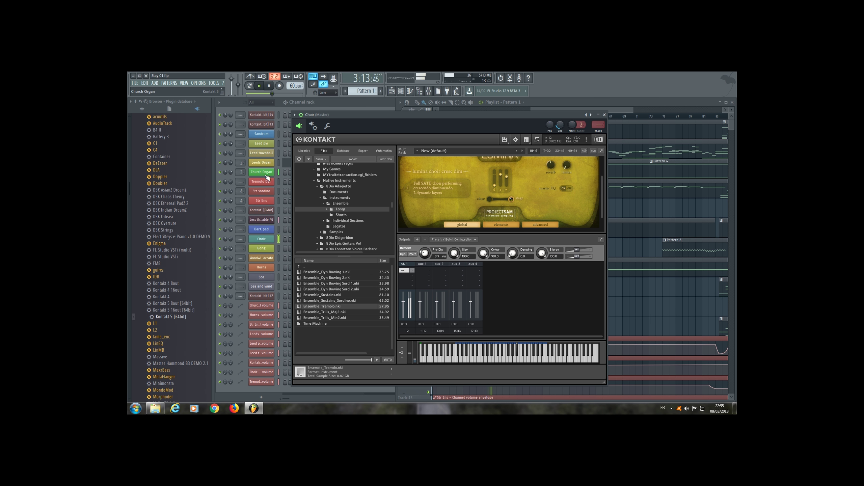
{"action": "left_click", "coordinate": [604, 115]}
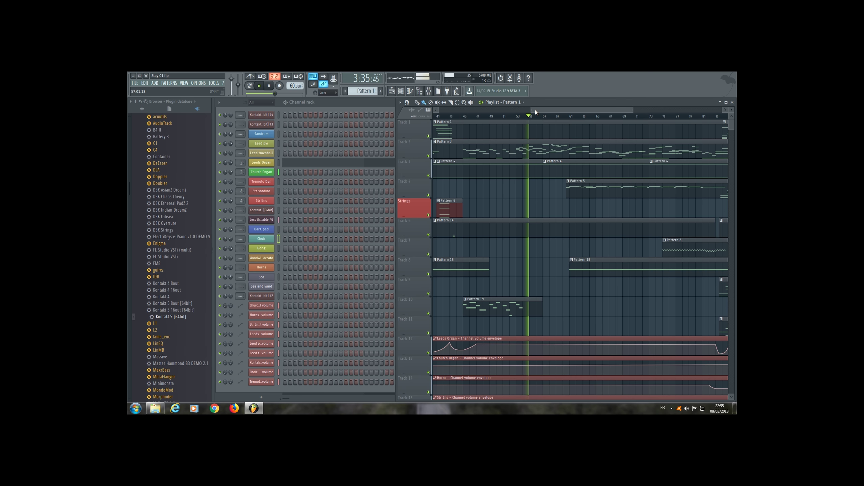
Open the Pattern 3 clip on Track 2 in the piano roll and examine the Church Organ notes
{"action": "left_click_drag", "start_coordinate": [536, 110], "coordinate": [543, 110]}
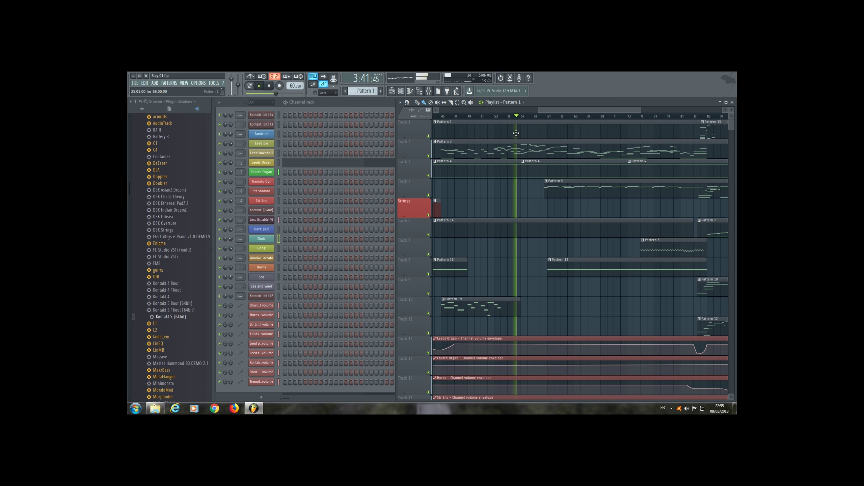
{"action": "double_click", "coordinate": [534, 150]}
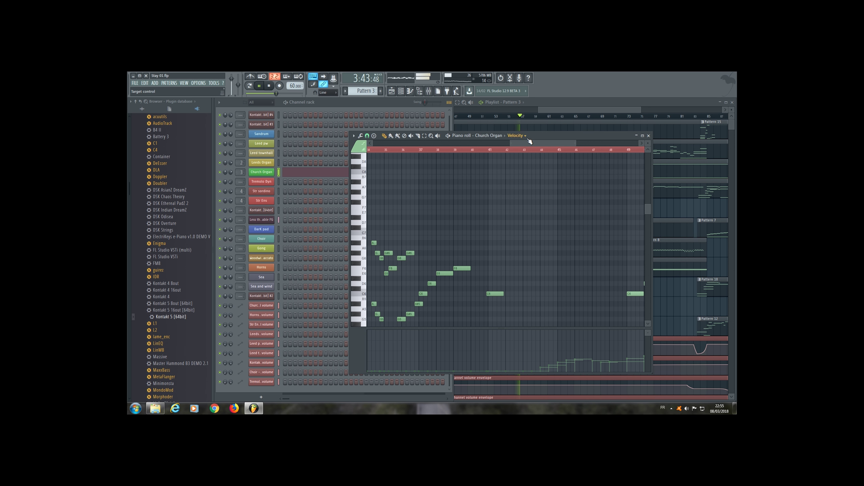
{"action": "left_click_drag", "start_coordinate": [528, 141], "coordinate": [511, 143]}
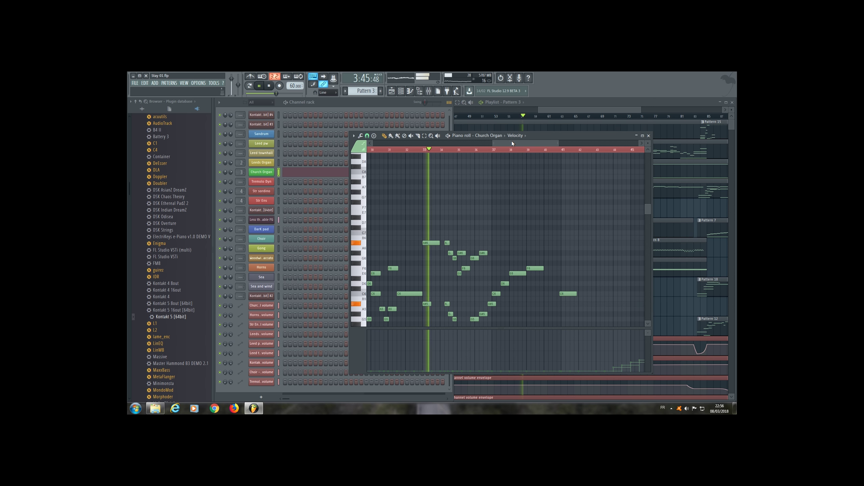
{"action": "scroll", "coordinate": [550, 185], "scroll_direction": "down", "scroll_amount": 1}
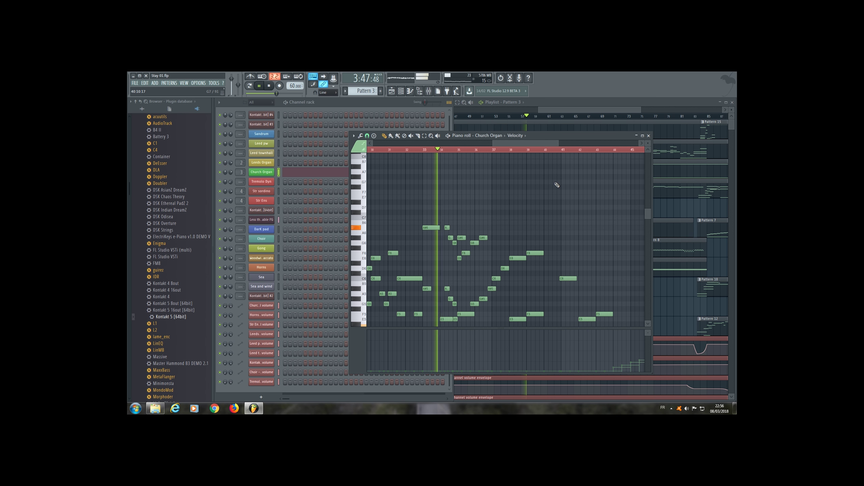
{"action": "left_click_drag", "start_coordinate": [526, 142], "coordinate": [532, 145]}
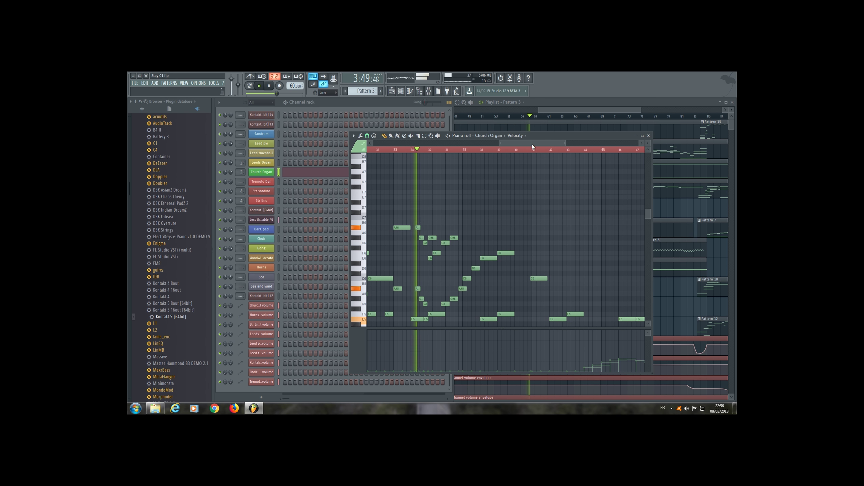
Return to the playlist and examine the pattern clips and volume envelopes through the end of the song
{"action": "left_click", "coordinate": [557, 110]}
{"action": "left_click_drag", "start_coordinate": [558, 110], "coordinate": [567, 112]}
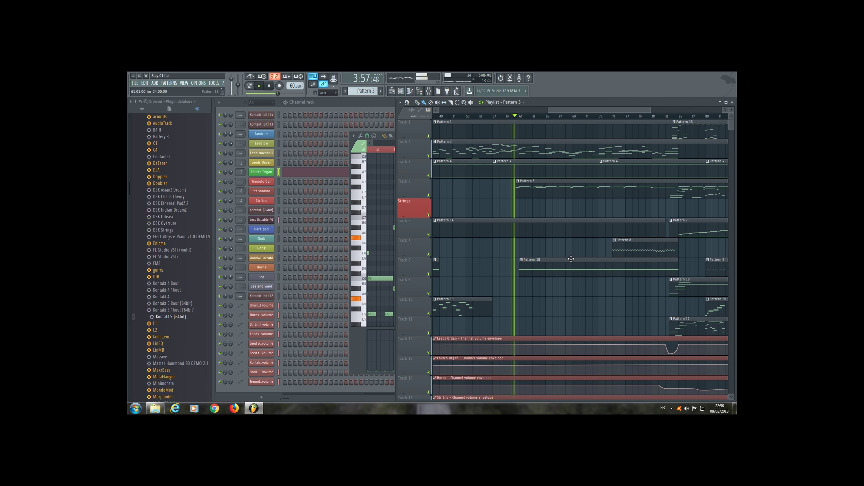
{"action": "scroll", "coordinate": [581, 264], "scroll_direction": "down", "scroll_amount": 2}
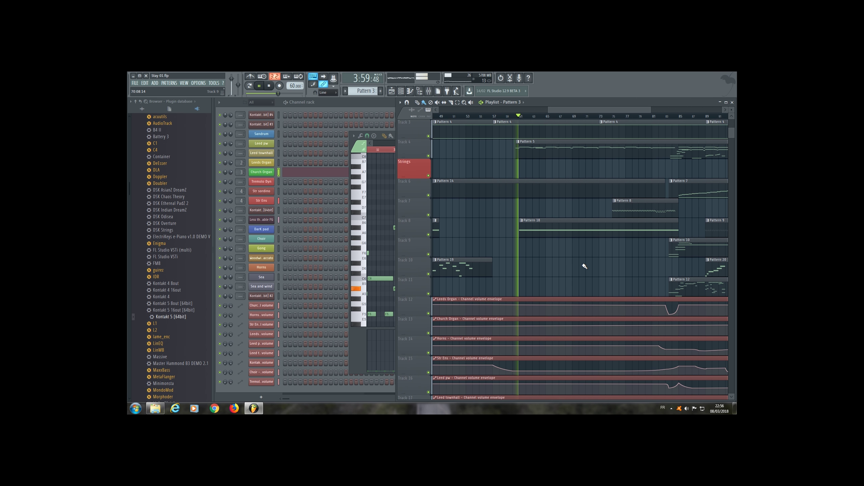
{"action": "scroll", "coordinate": [584, 266], "scroll_direction": "up", "scroll_amount": 2}
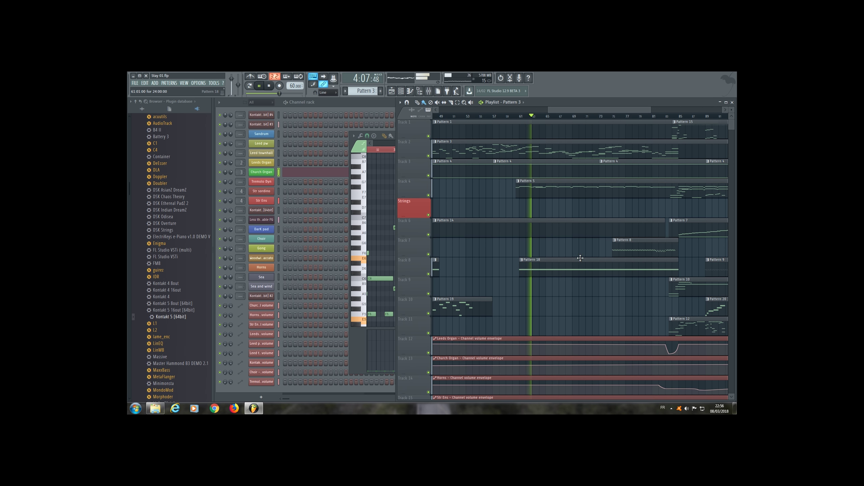
{"action": "left_click_drag", "start_coordinate": [559, 110], "coordinate": [599, 121]}
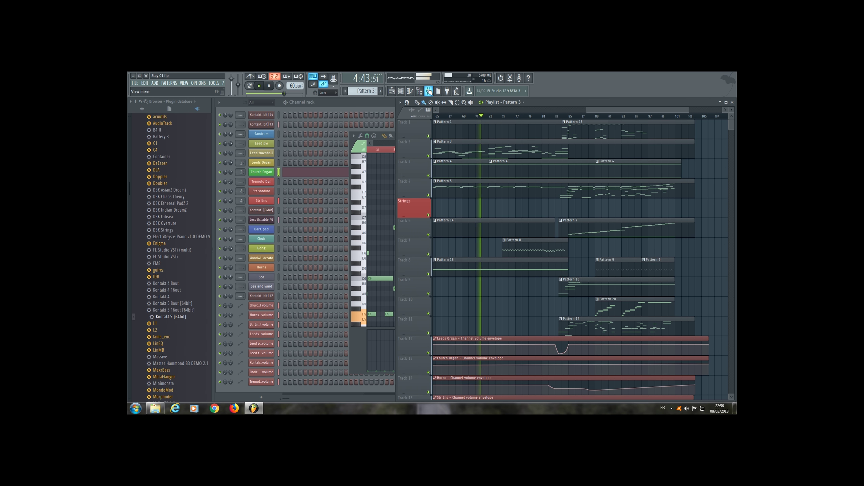
Open the mixer and select the Insert 3 track to view its effect slots
{"action": "left_click", "coordinate": [429, 92]}
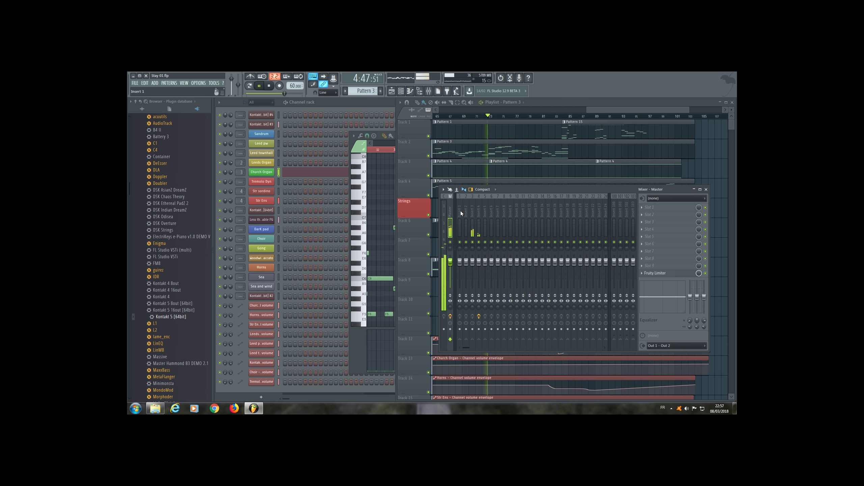
{"action": "left_click", "coordinate": [476, 208]}
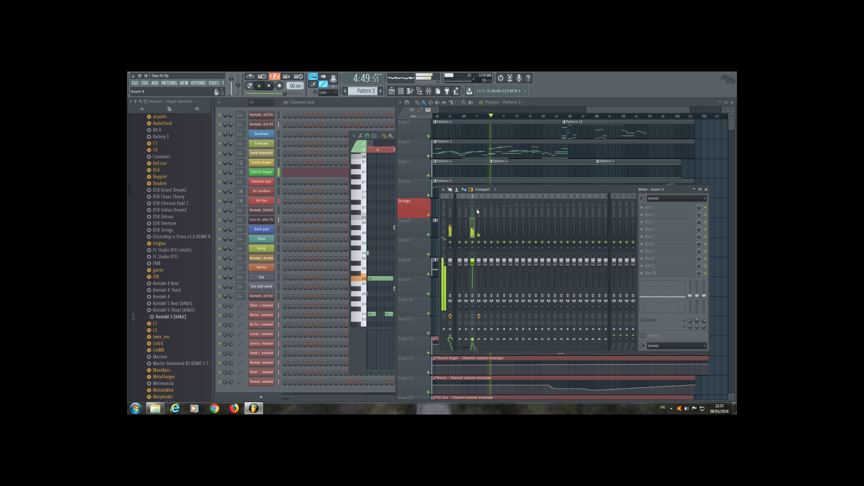
Return to the playlist, then open the Str Ens channel's Kontakt instrument and look through its loaded string ensemble patches
{"action": "left_click", "coordinate": [625, 109]}
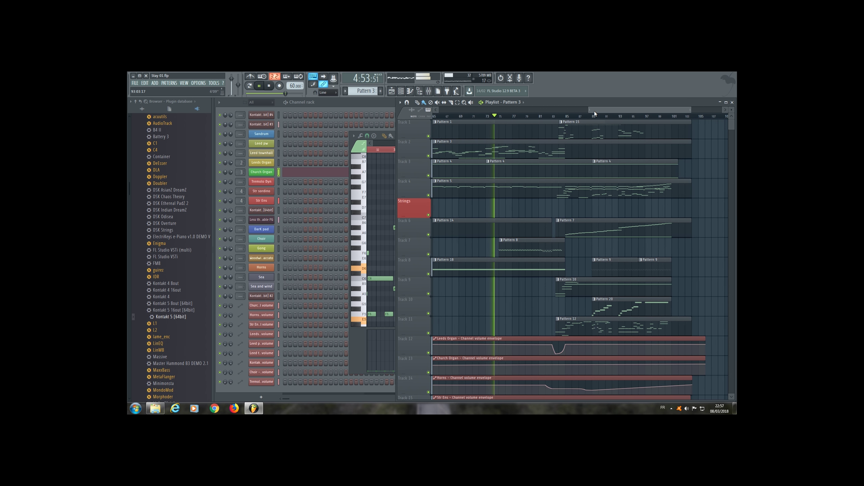
{"action": "scroll", "coordinate": [596, 110], "scroll_direction": "right", "scroll_amount": 2}
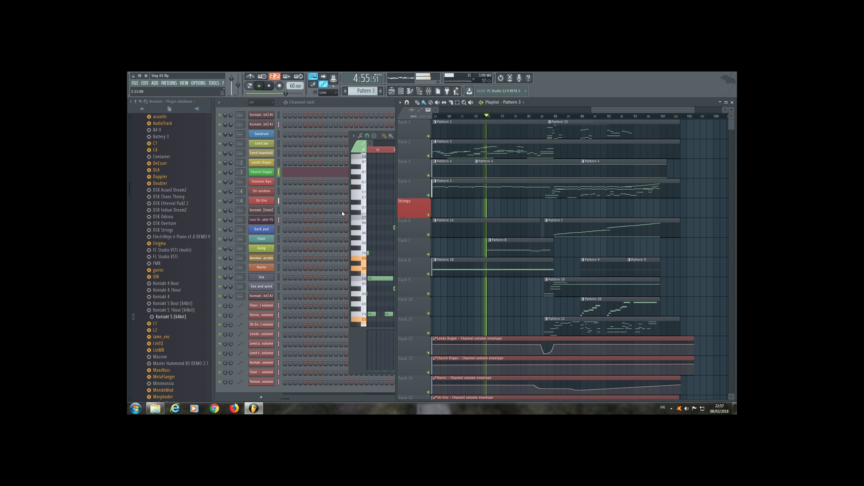
{"action": "left_click", "coordinate": [264, 202]}
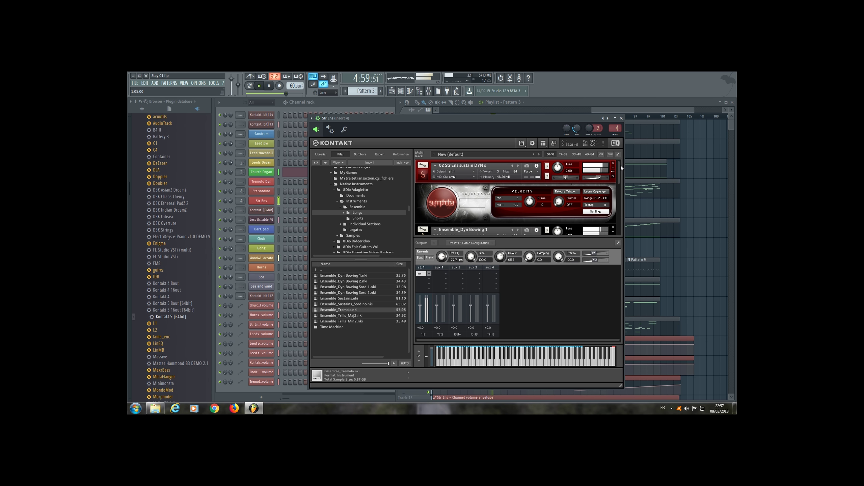
{"action": "mouse_move", "coordinate": [618, 165]}
{"action": "left_mouse_down"}
{"action": "mouse_move", "coordinate": [616, 196]}
{"action": "mouse_move", "coordinate": [614, 160]}
{"action": "left_mouse_up"}
Inspect the Woodwind Staccato patch loaded in Kontakt on its channel, then close the plugin window
{"action": "left_click", "coordinate": [268, 259]}
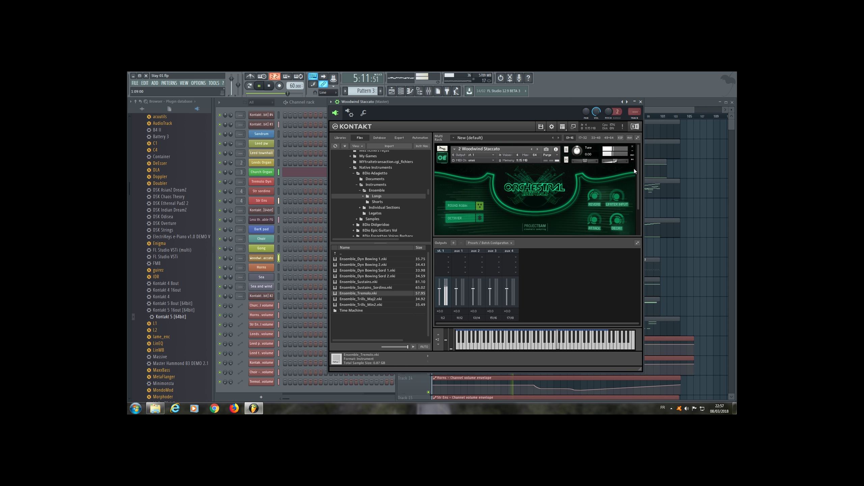
{"action": "left_click_drag", "start_coordinate": [638, 168], "coordinate": [636, 184]}
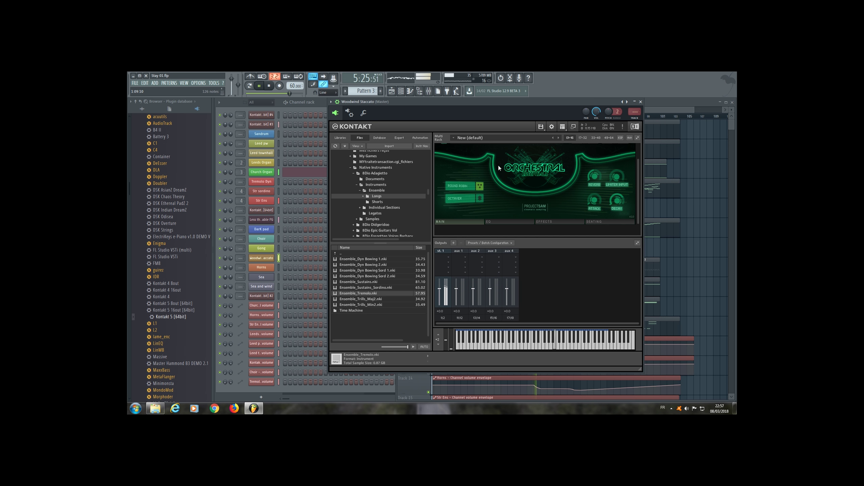
{"action": "left_click", "coordinate": [640, 102]}
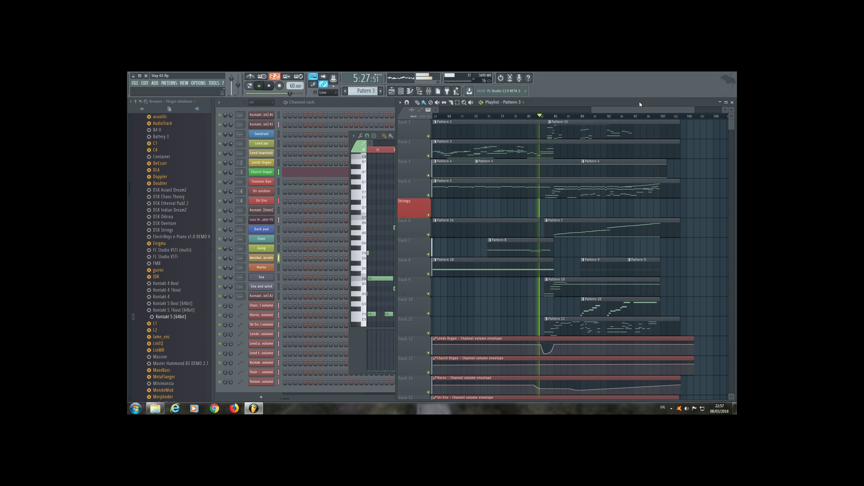
Reopen the Str Ens channel's Kontakt instrument to view its string patches, then bring the playlist back in front
{"action": "left_click_drag", "start_coordinate": [600, 109], "coordinate": [609, 111]}
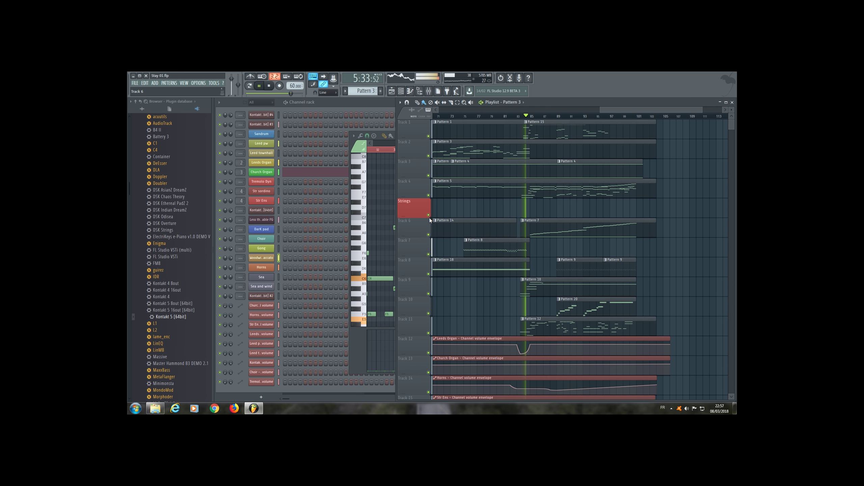
{"action": "left_click", "coordinate": [262, 201]}
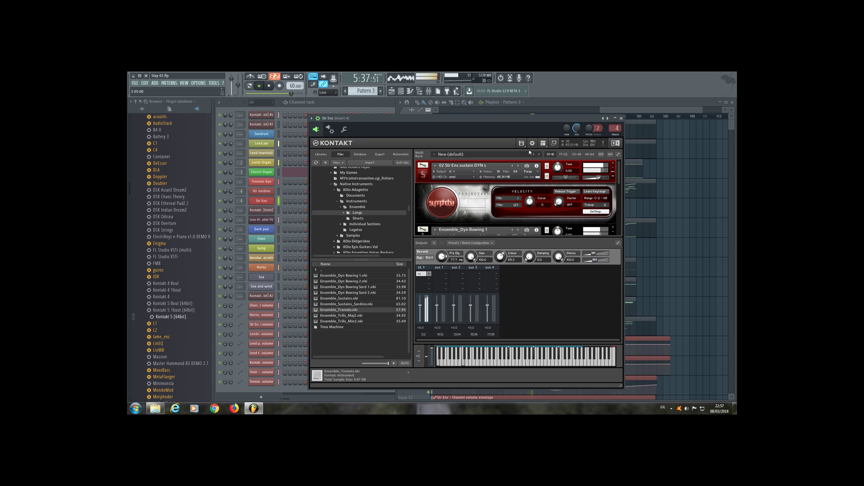
{"action": "left_click_drag", "start_coordinate": [618, 109], "coordinate": [628, 109]}
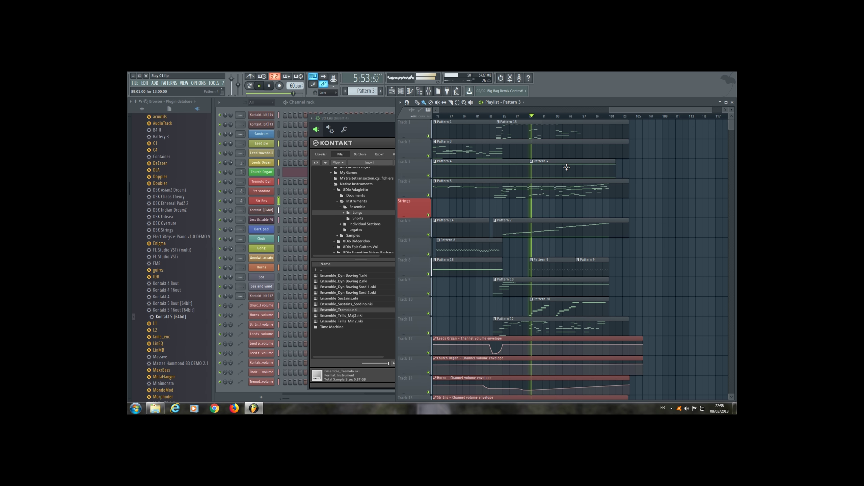
Examine the closing pattern clips and volume envelopes in the playlist, then go back toward the beginning of the arrangement
{"action": "left_click_drag", "start_coordinate": [618, 110], "coordinate": [629, 112]}
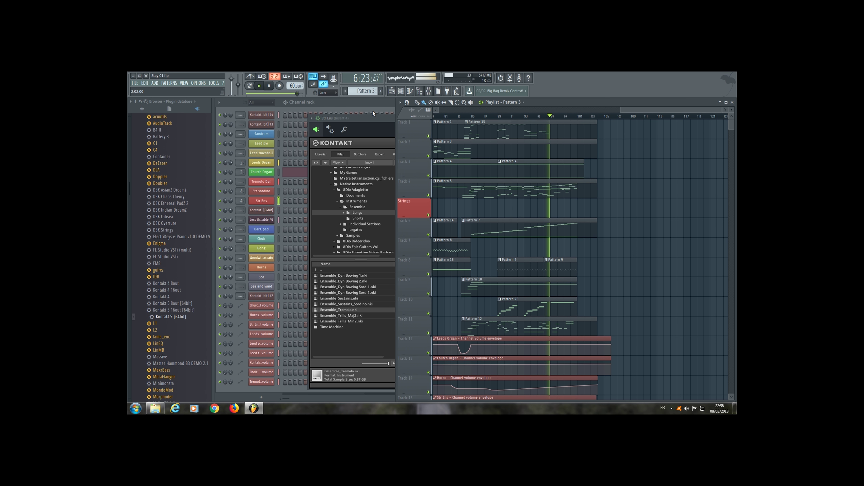
{"action": "scroll", "coordinate": [511, 177], "scroll_direction": "down", "scroll_amount": 2}
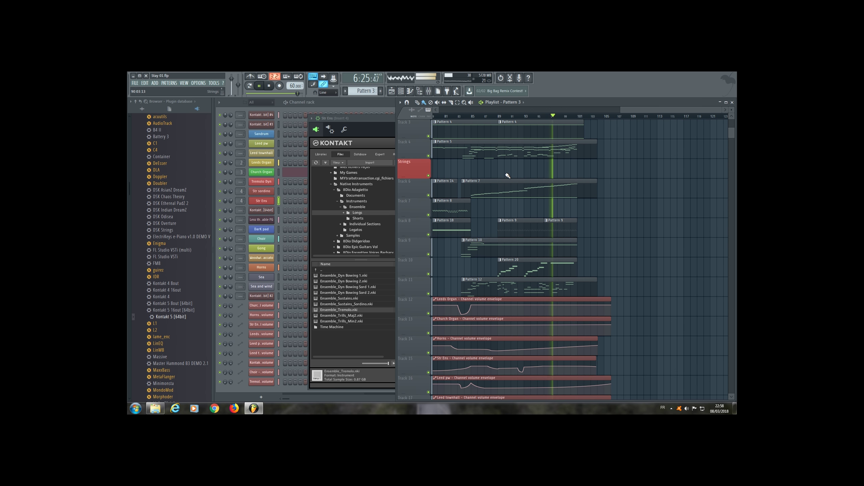
{"action": "scroll", "coordinate": [511, 177], "scroll_direction": "up", "scroll_amount": 1}
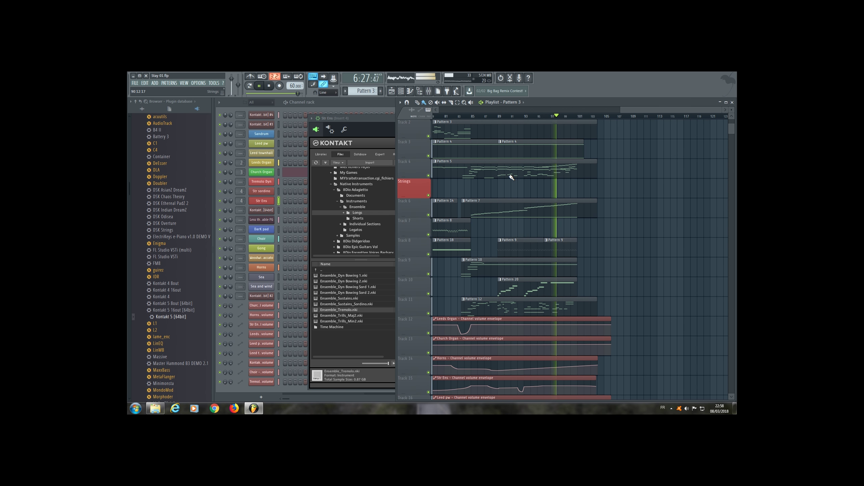
{"action": "scroll", "coordinate": [512, 177], "scroll_direction": "up", "scroll_amount": 1}
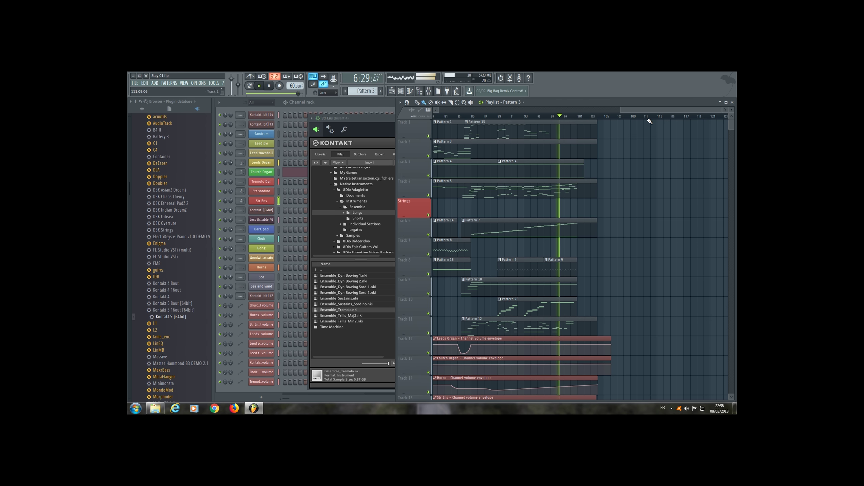
{"action": "left_click_drag", "start_coordinate": [619, 109], "coordinate": [437, 117]}
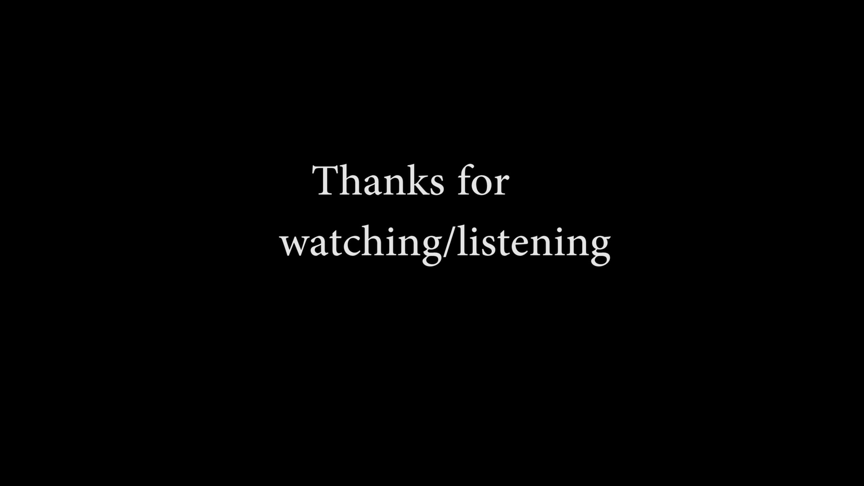